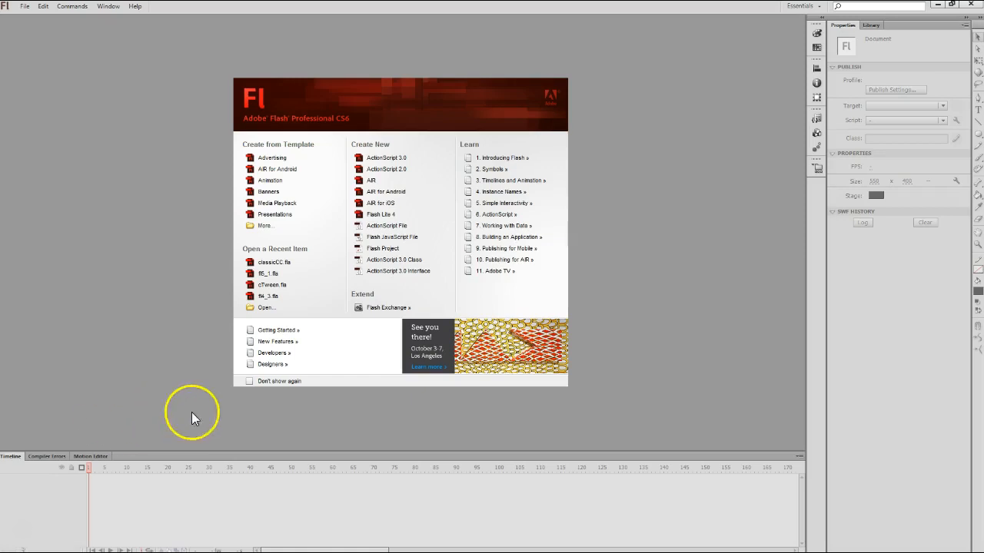
# Step: Open the recent file fl5_1.fla and save a copy named classicCC as a Flash CS6 document
pyautogui.click(273, 276)
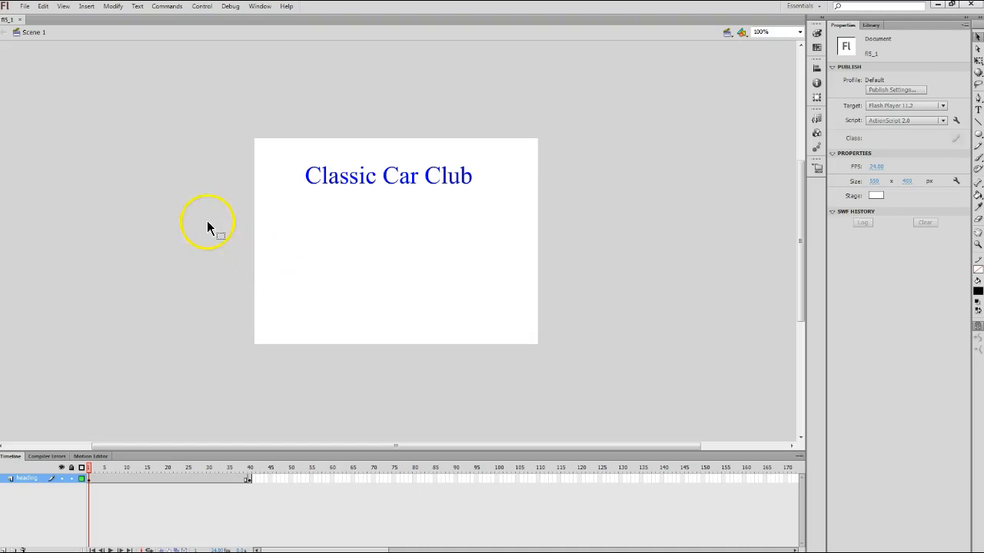
pyautogui.click(24, 6)
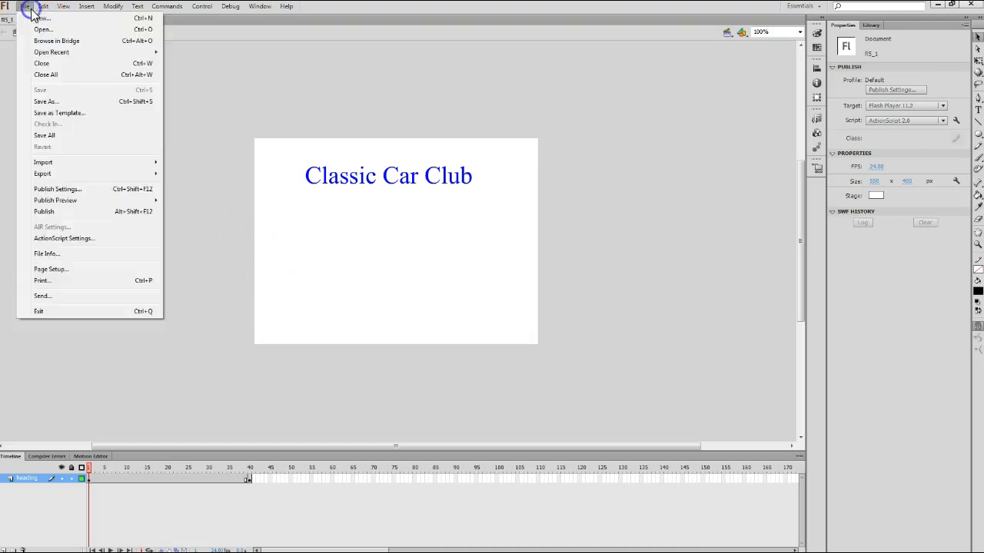
pyautogui.click(48, 102)
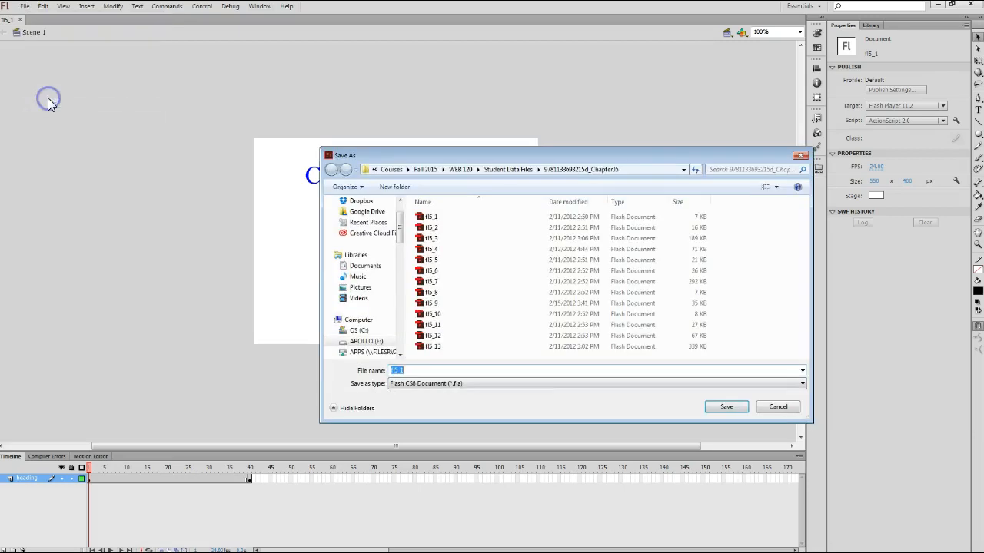
pyautogui.write('classicCC')
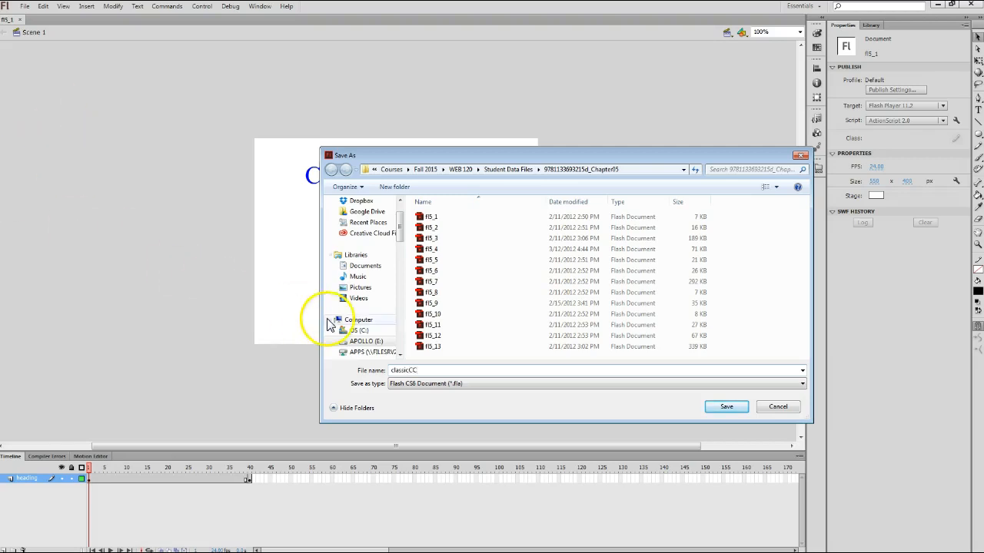
pyautogui.click(469, 383)
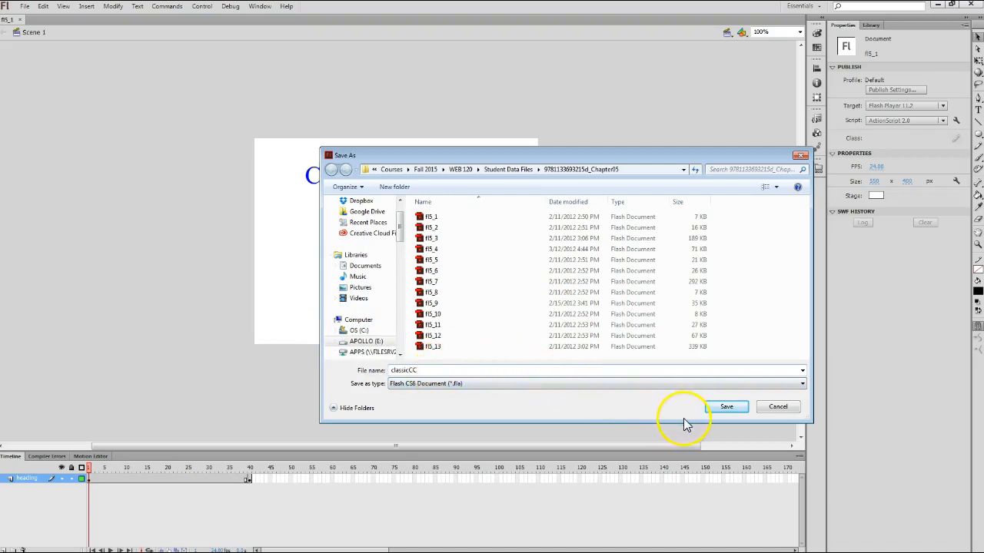
pyautogui.click(723, 408)
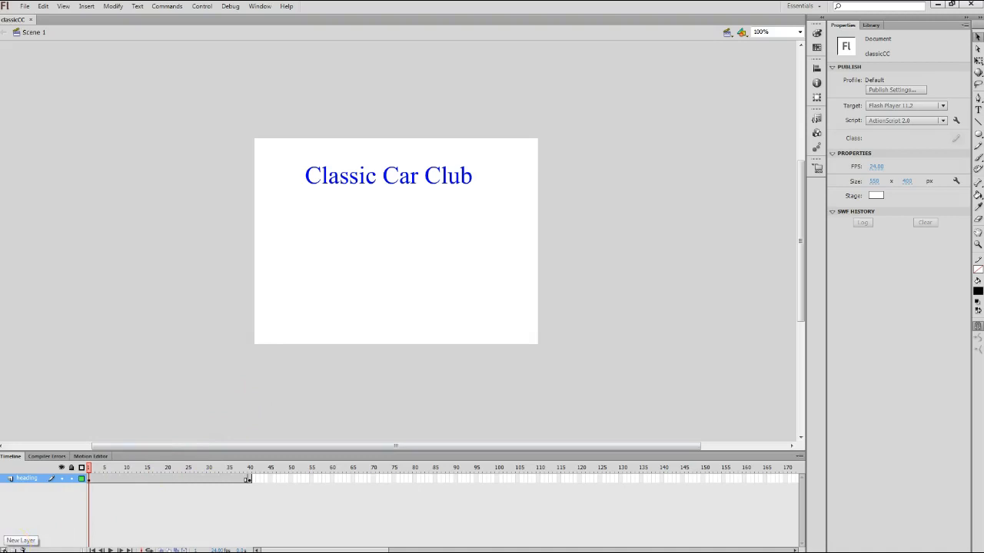
# Step: Add a new layer above the heading layer and name it mask
pyautogui.click(5, 550)
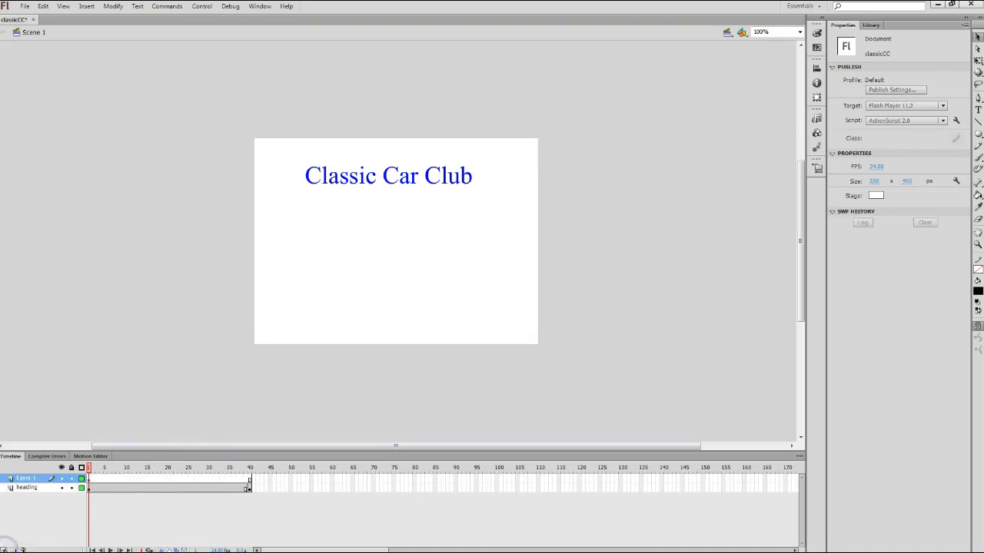
pyautogui.doubleClick(32, 478)
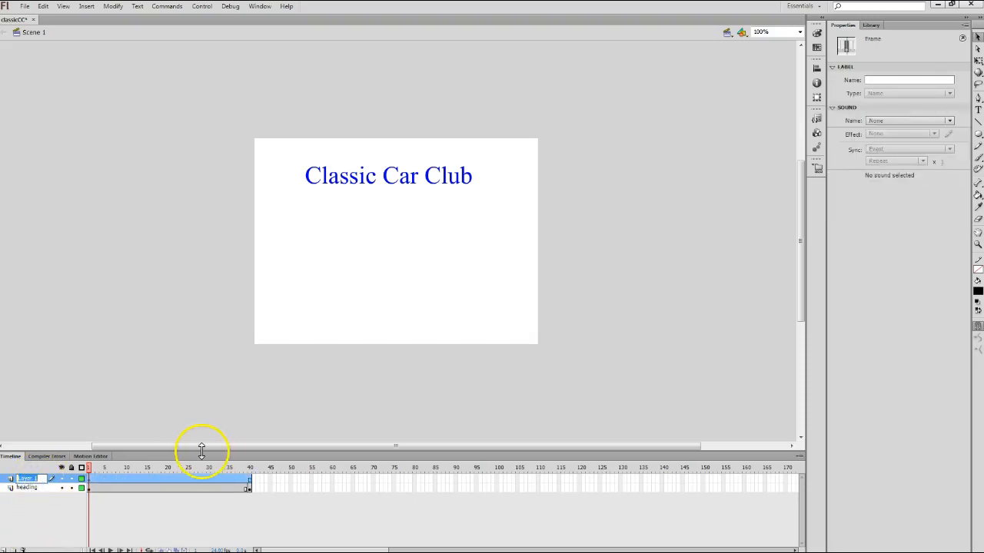
pyautogui.write('mask')
pyautogui.press('Return')
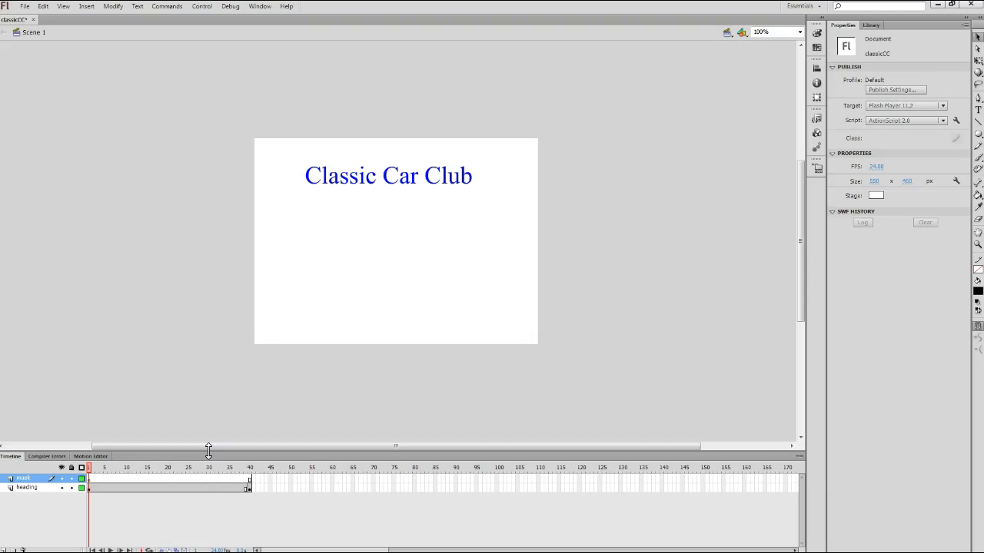
pyautogui.click(134, 512)
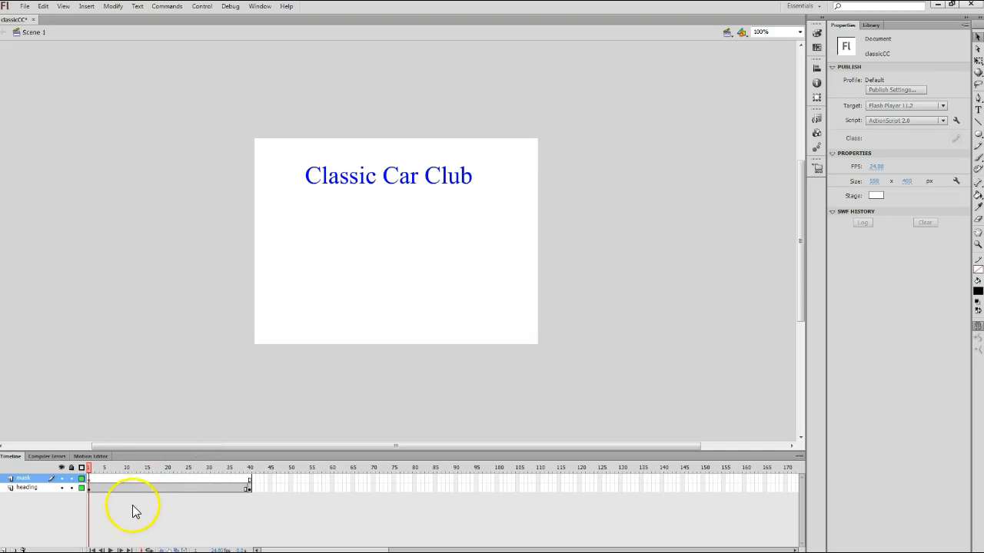
# Step: Choose the Oval tool for frame 1 of the mask layer and set its stroke color to none
pyautogui.click(89, 479)
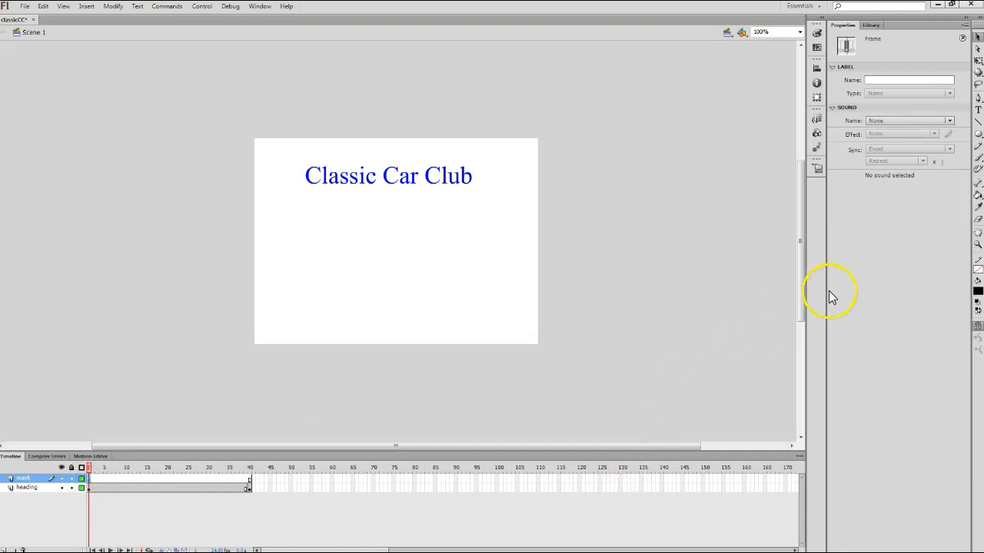
pyautogui.click(978, 136)
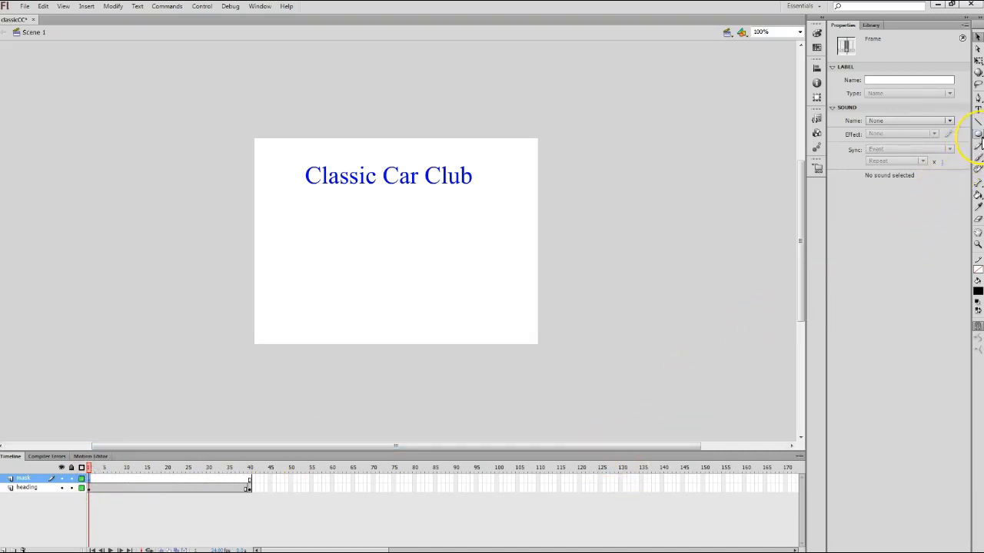
pyautogui.click(978, 135)
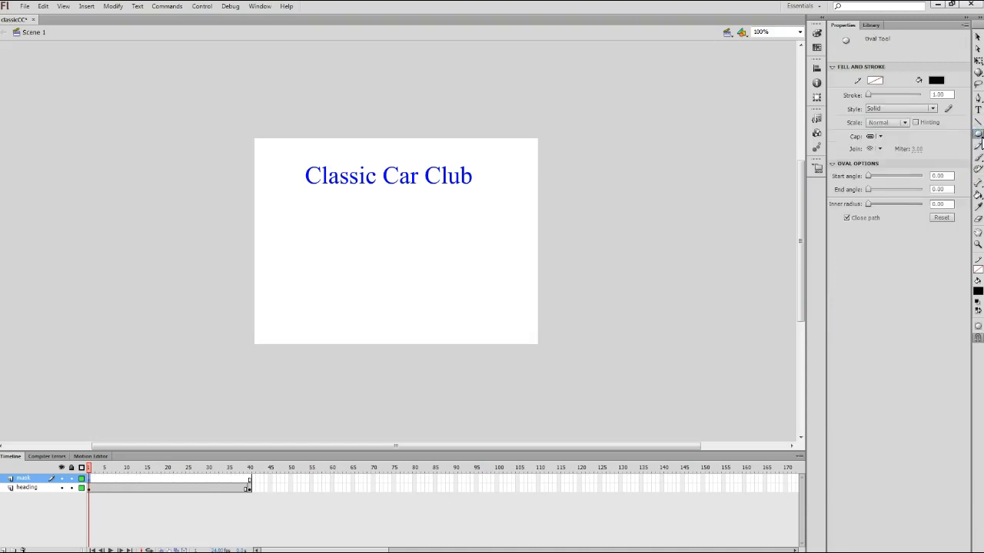
pyautogui.moveTo(980, 137); pyautogui.dragTo(909, 146)
pyautogui.click(977, 271)
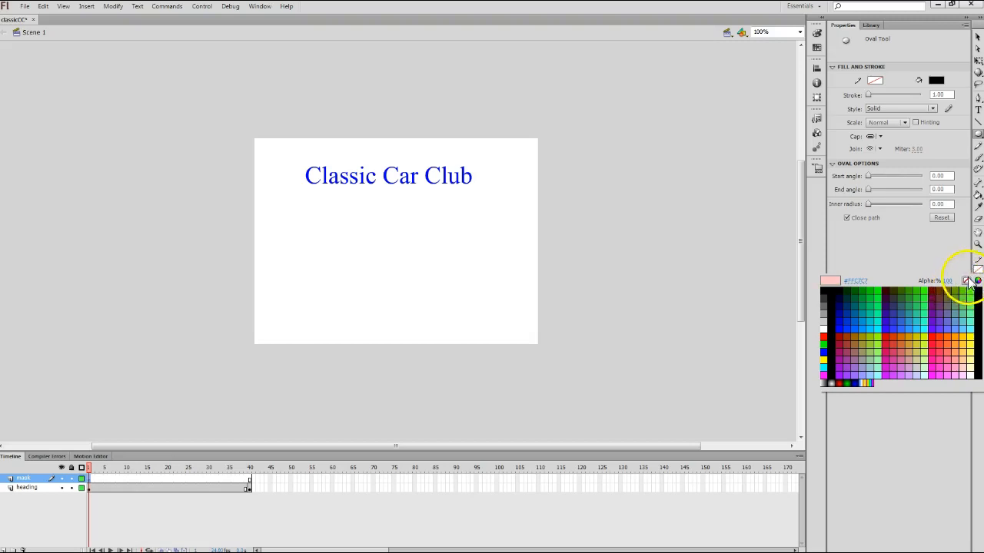
pyautogui.click(977, 267)
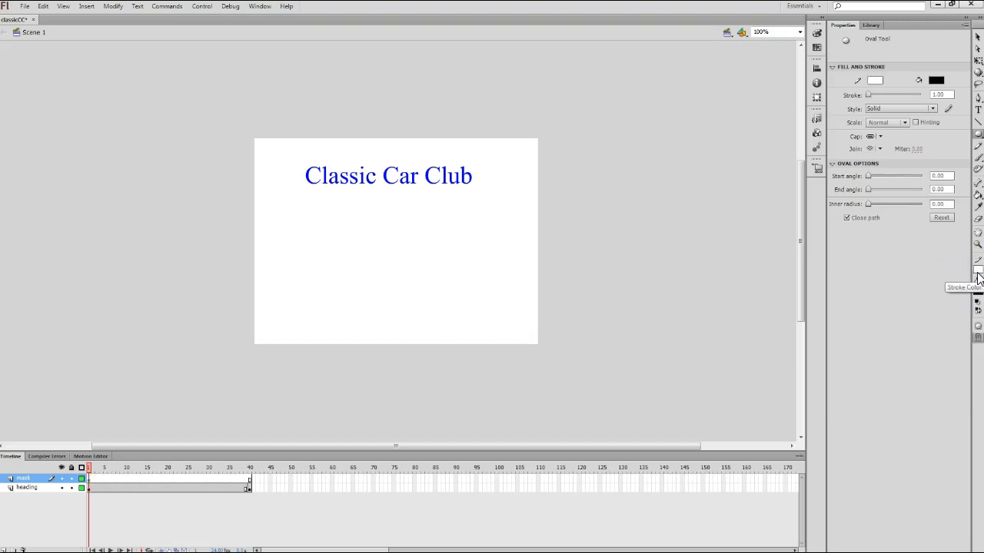
pyautogui.click(979, 271)
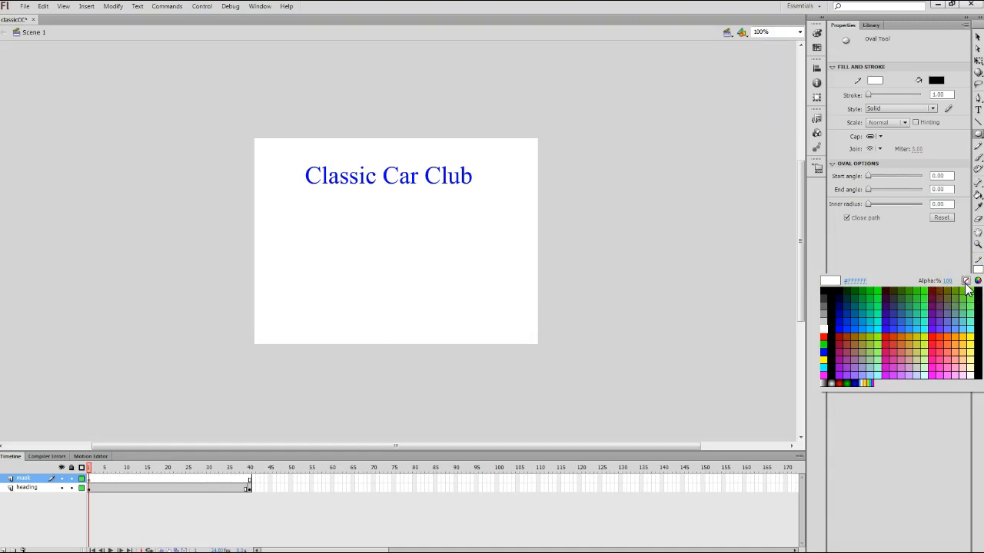
pyautogui.click(966, 281)
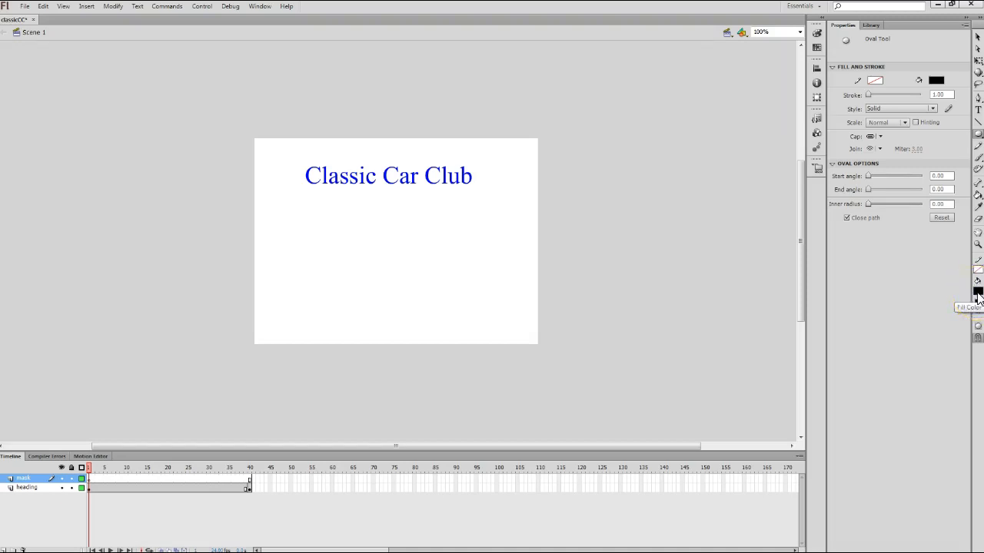
# Step: Set the fill color to black and draw a circle about 64 px wide just before the word Classic
pyautogui.click(978, 293)
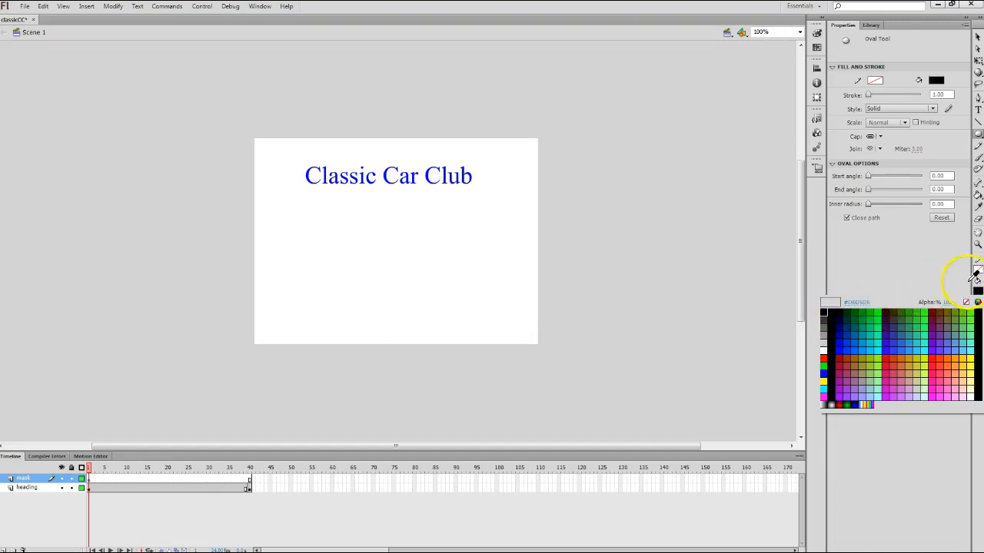
pyautogui.click(978, 291)
pyautogui.click(977, 292)
pyautogui.click(825, 311)
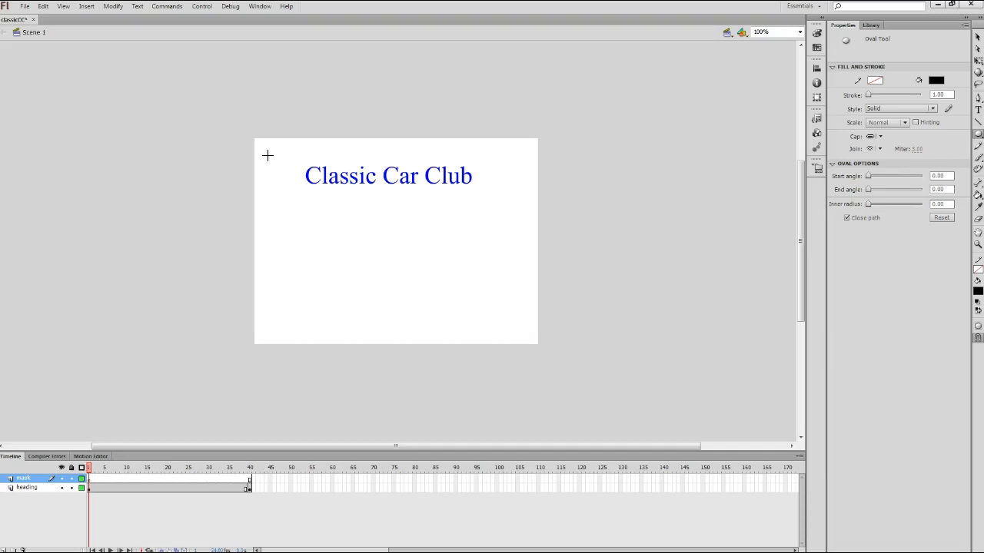
pyautogui.moveTo(267, 155); pyautogui.dragTo(297, 191)
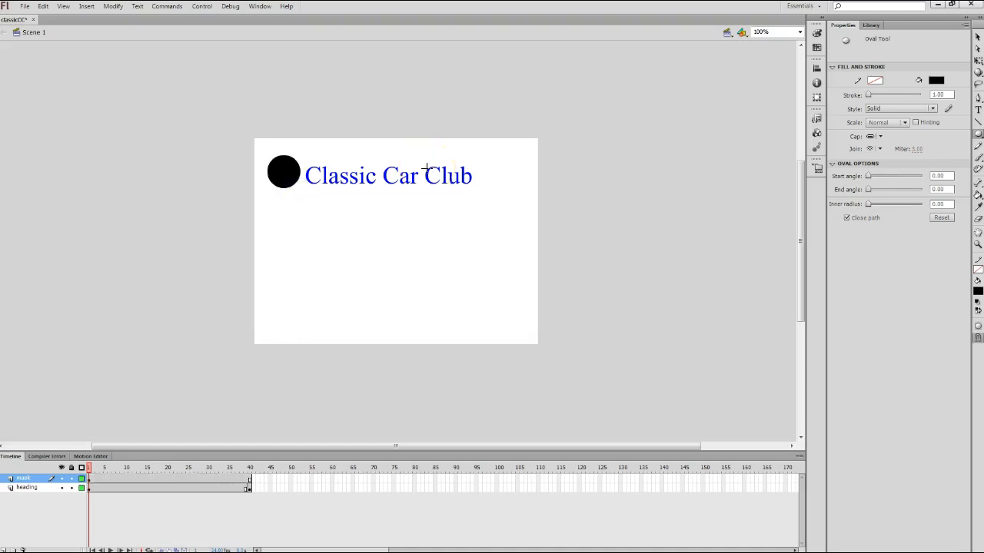
# Step: Select the whole black circle and insert a motion tween, agreeing to convert the shape to a symbol
pyautogui.click(977, 37)
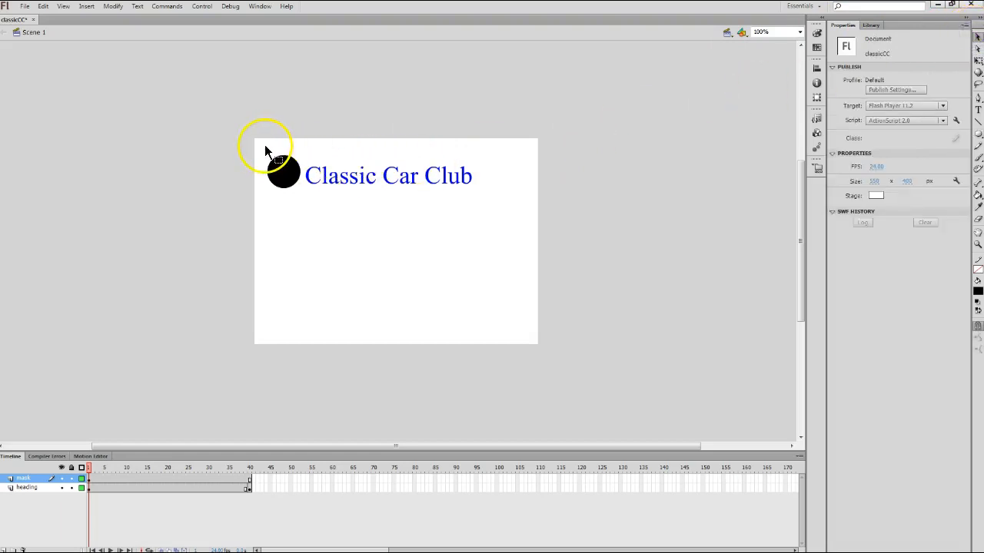
pyautogui.moveTo(262, 144); pyautogui.dragTo(302, 206)
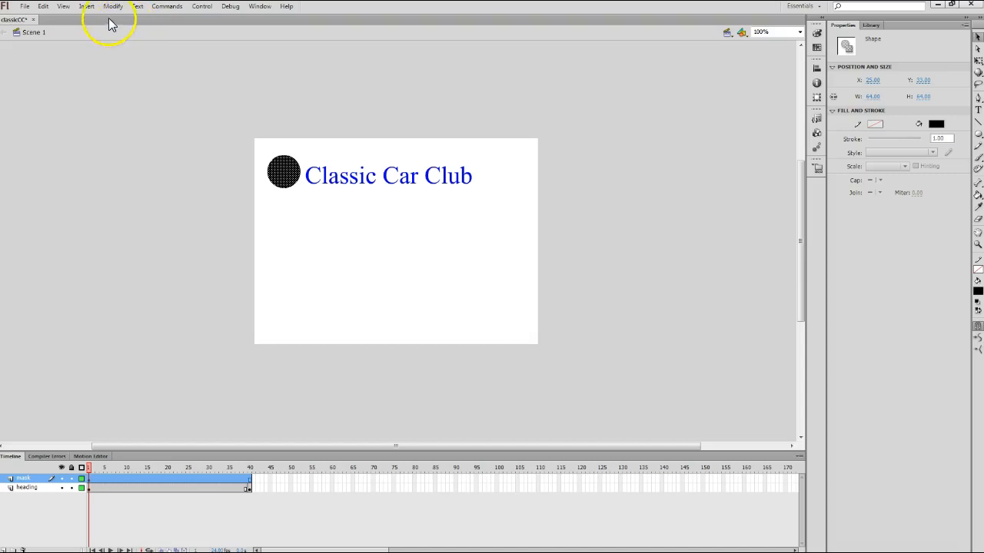
pyautogui.click(86, 8)
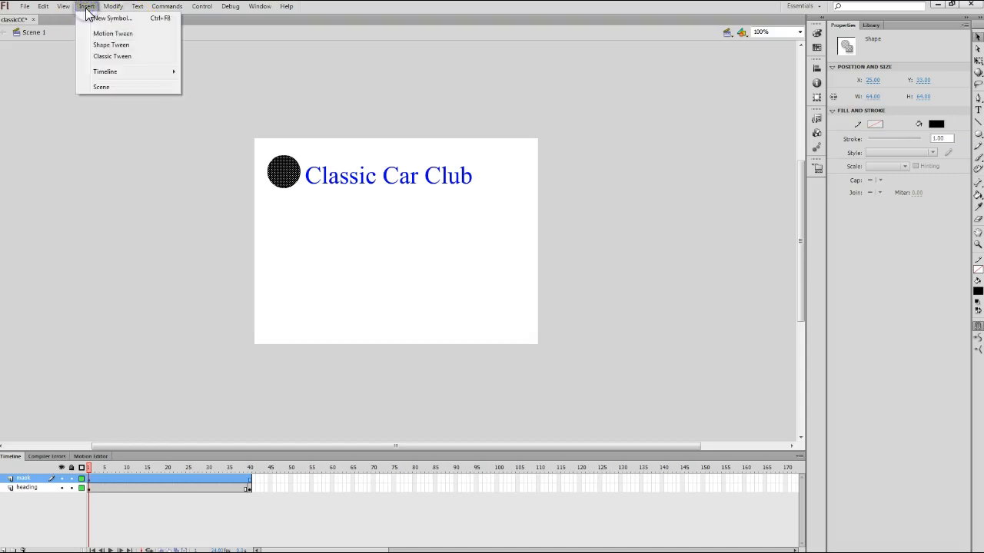
pyautogui.click(102, 35)
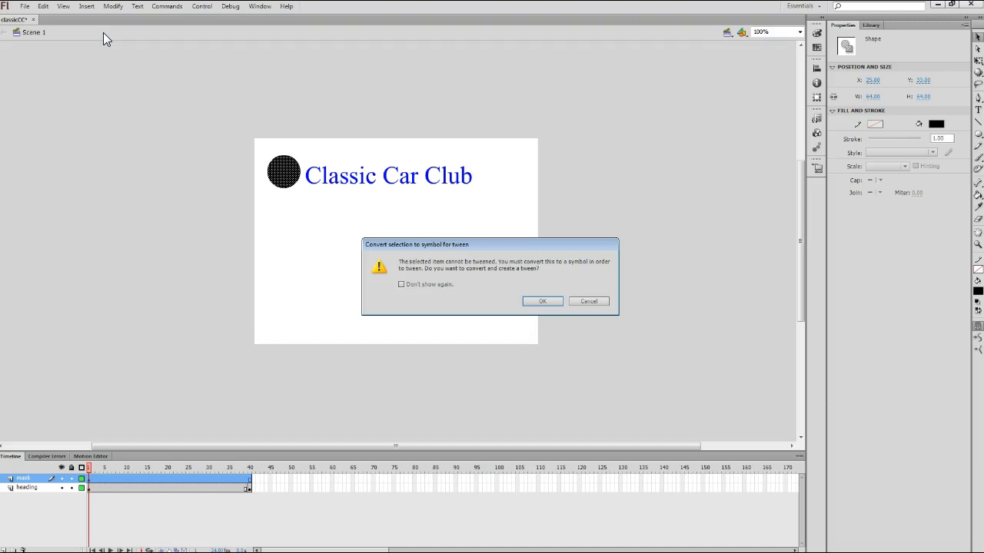
pyautogui.click(541, 301)
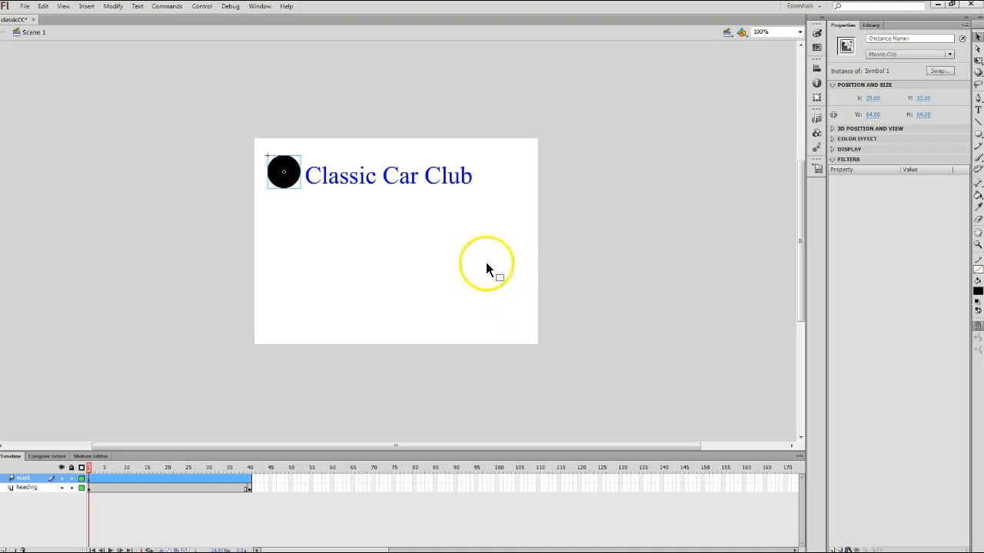
# Step: At frame 40 of the mask layer, move the circle just past the end of the heading, to about X 433, Y 43
pyautogui.click(250, 479)
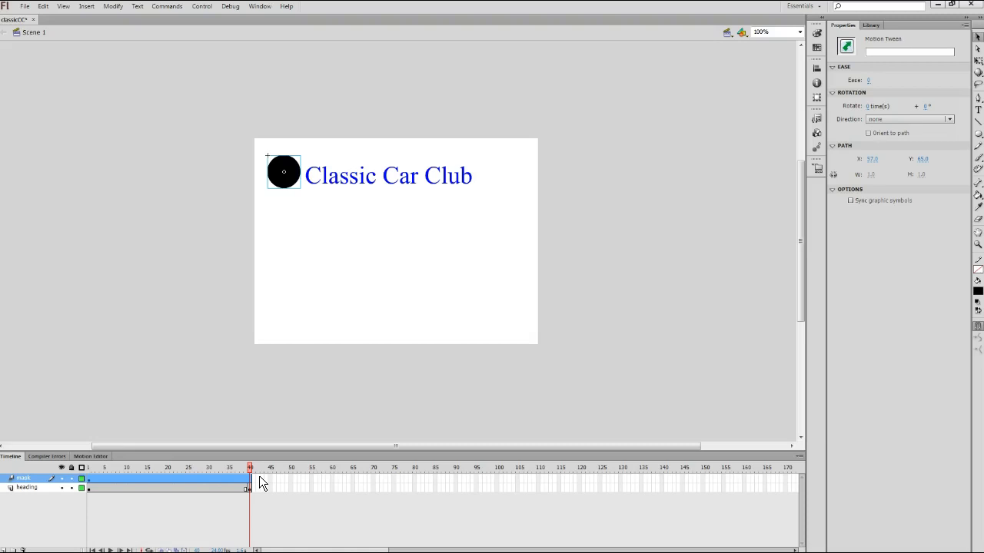
pyautogui.click(234, 274)
pyautogui.moveTo(283, 187); pyautogui.dragTo(490, 193)
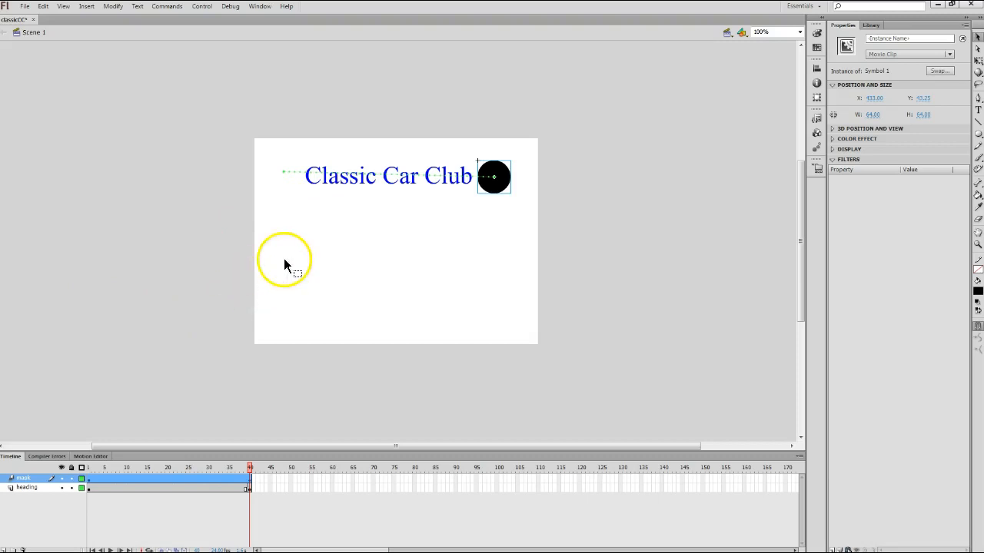
# Step: Lock the mask layer and change its layer type to Mask in the layer properties
pyautogui.click(24, 483)
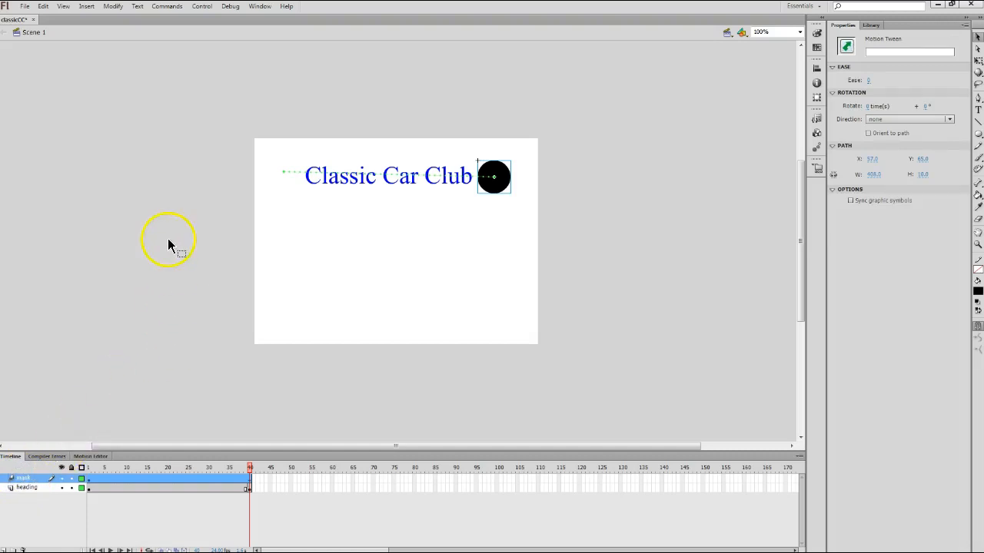
pyautogui.click(115, 7)
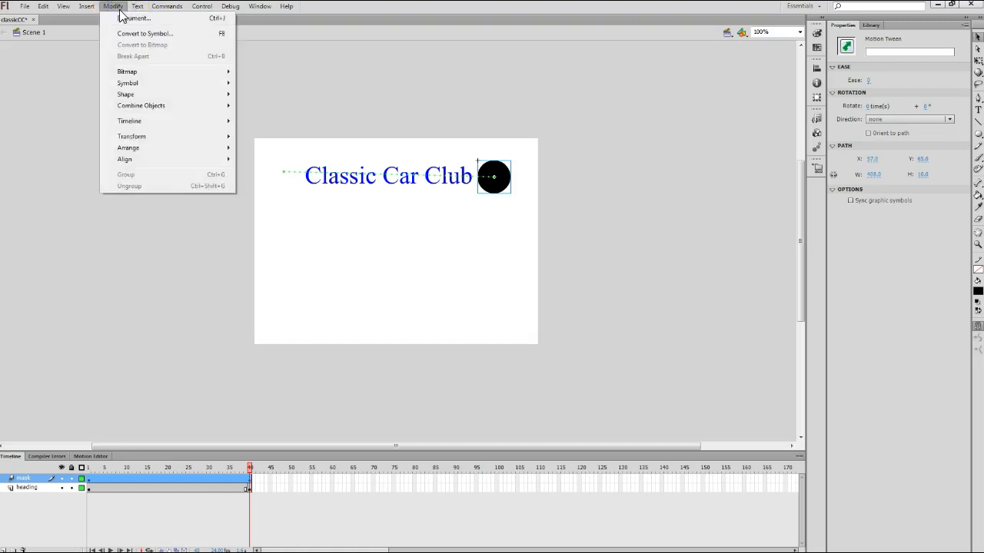
pyautogui.moveTo(137, 120)
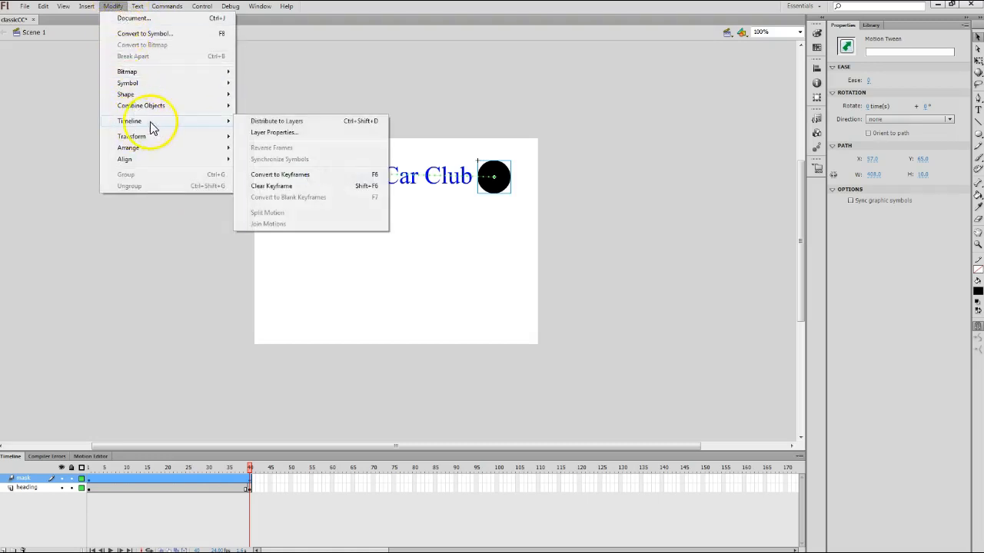
pyautogui.click(253, 133)
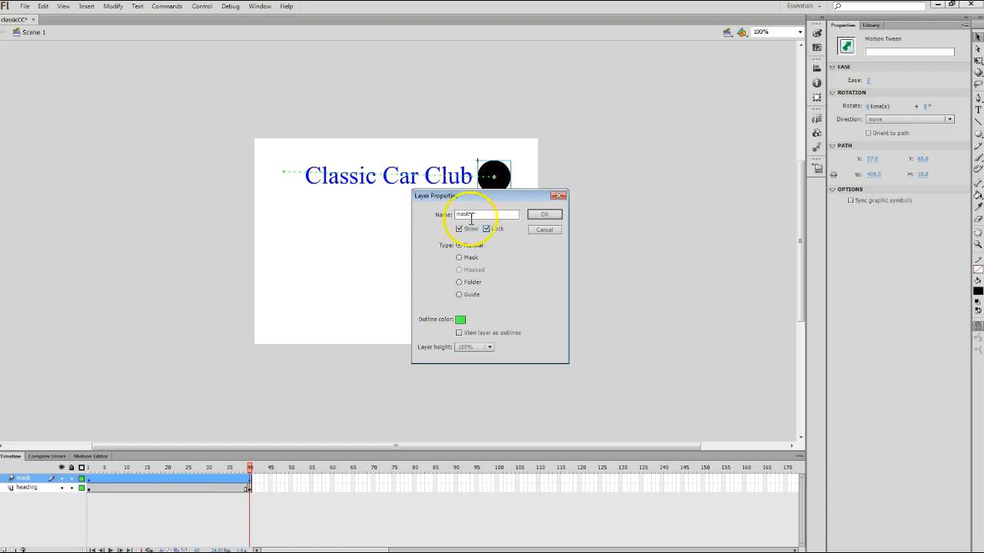
pyautogui.click(458, 258)
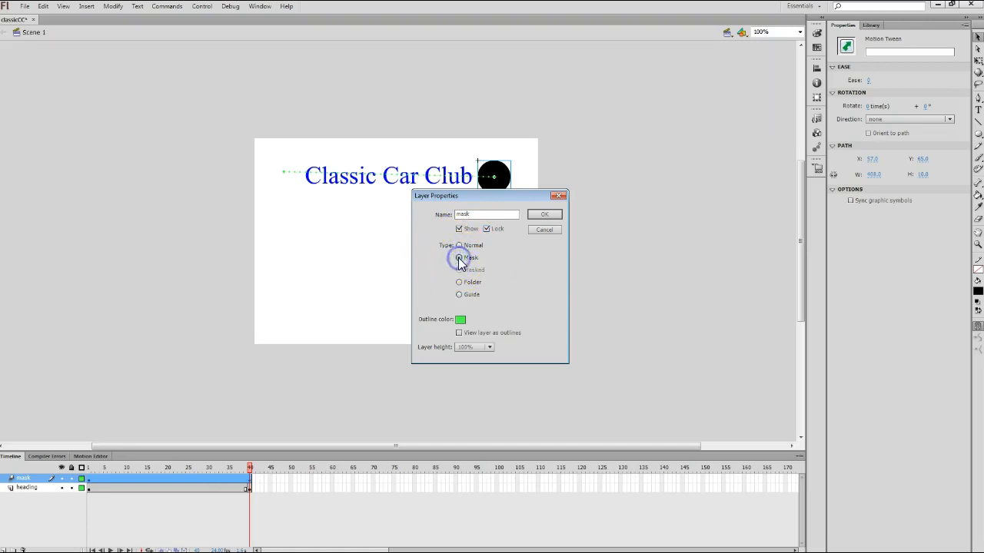
pyautogui.click(539, 216)
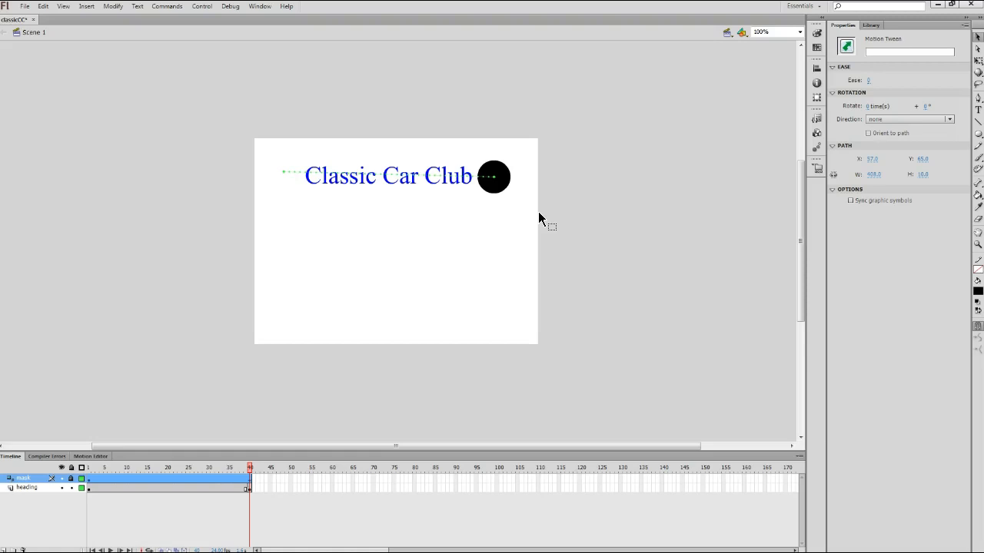
# Step: Play the animation on the stage to check how the circle moves across the heading
pyautogui.press('Return')
pyautogui.press('Return')
pyautogui.press('Return')
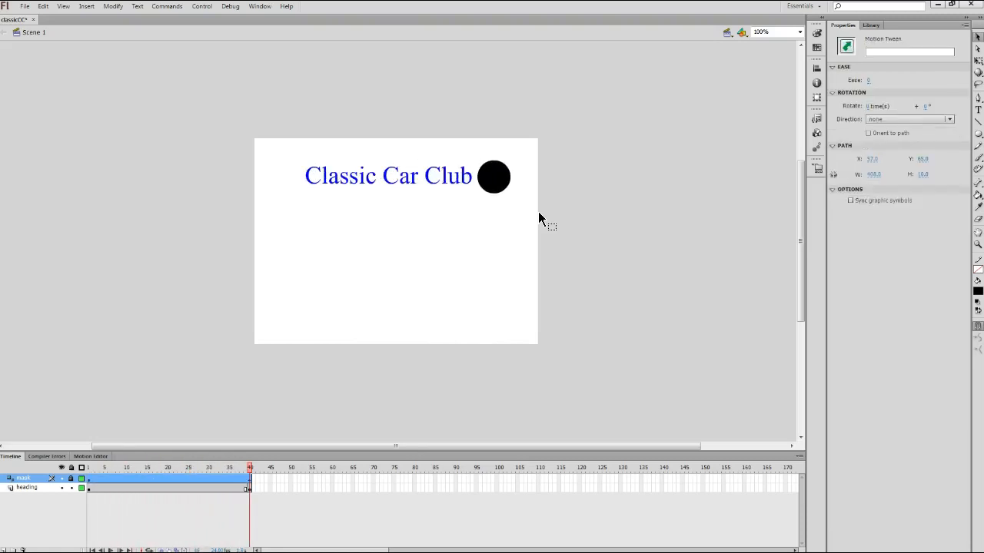